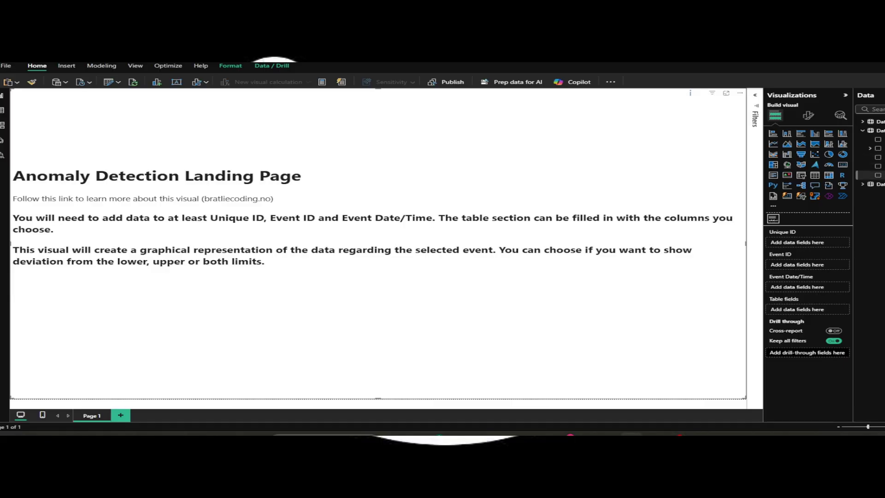
Step: Assign ID as the unique ID, Event as the event ID, Event_date as the event date/time, and Event_name and Event_group as table fields
drag(876, 175, 801, 242)
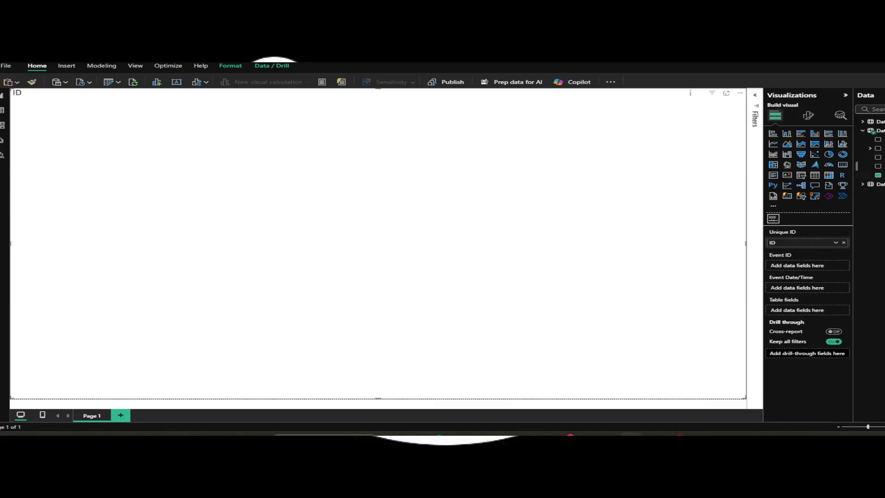
drag(876, 139, 803, 267)
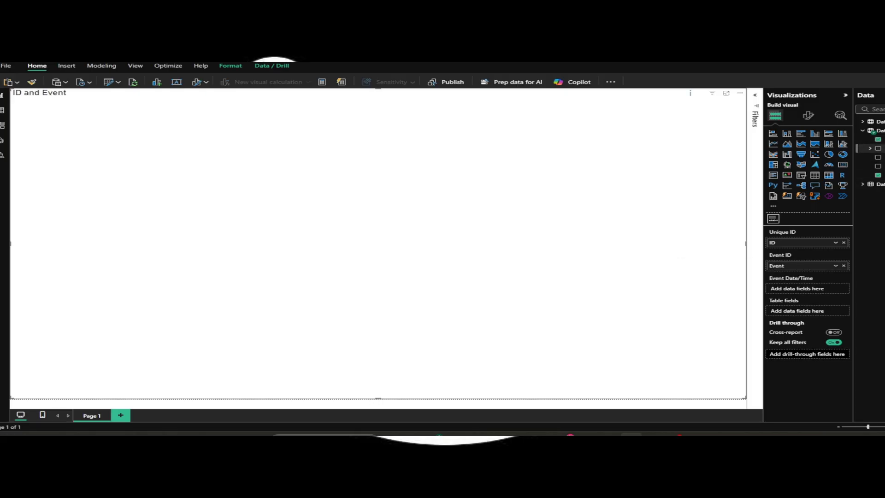
drag(876, 148, 816, 292)
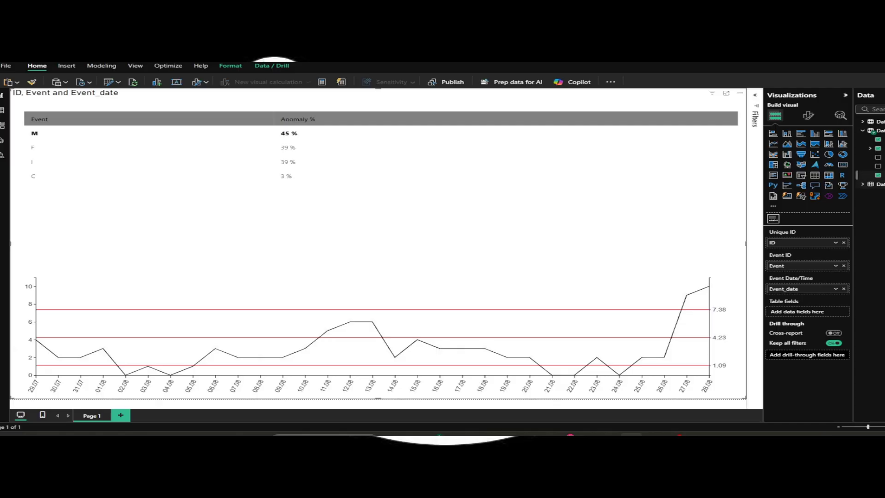
drag(879, 166, 812, 312)
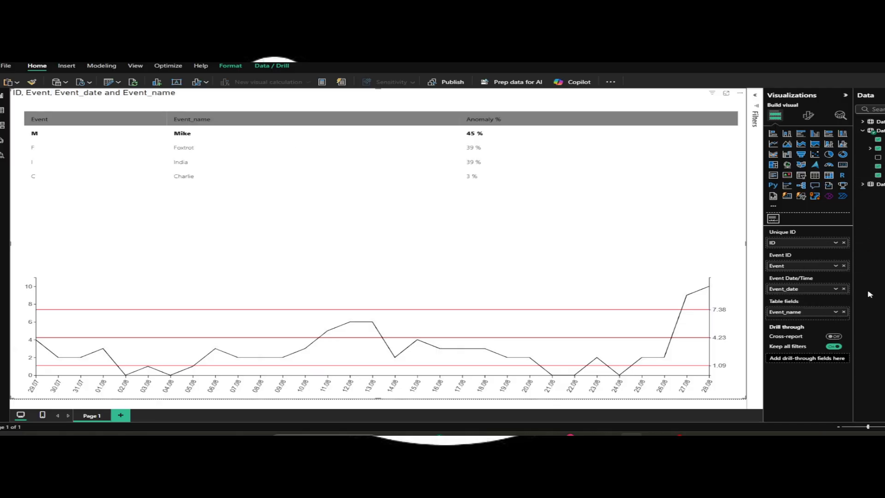
drag(876, 157, 826, 316)
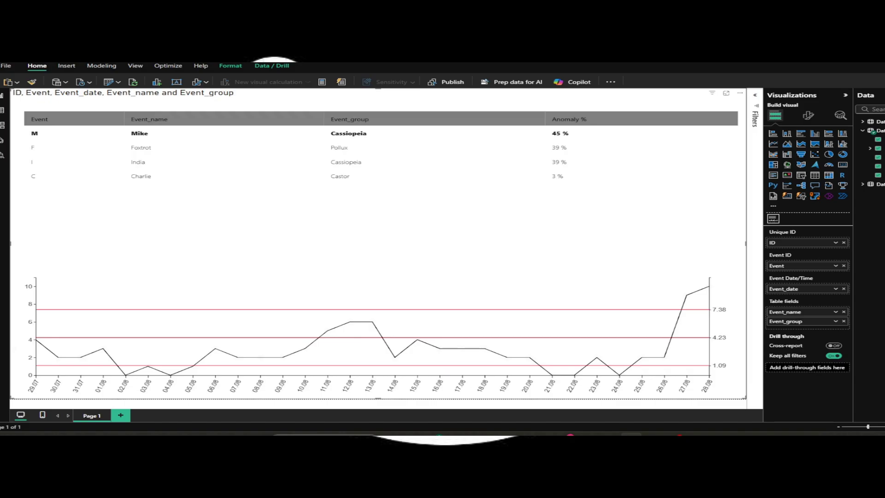
Step: Review the visual's general settings and the available time units, keeping Days selected
click(808, 117)
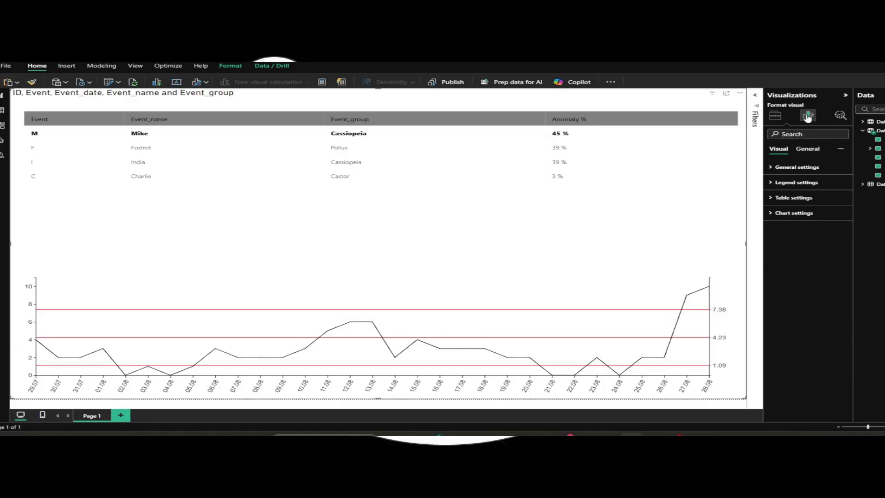
click(772, 169)
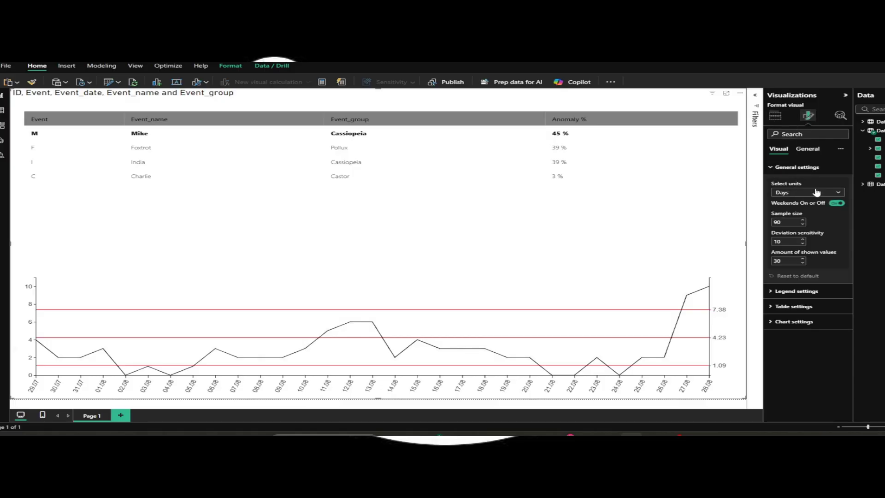
click(840, 193)
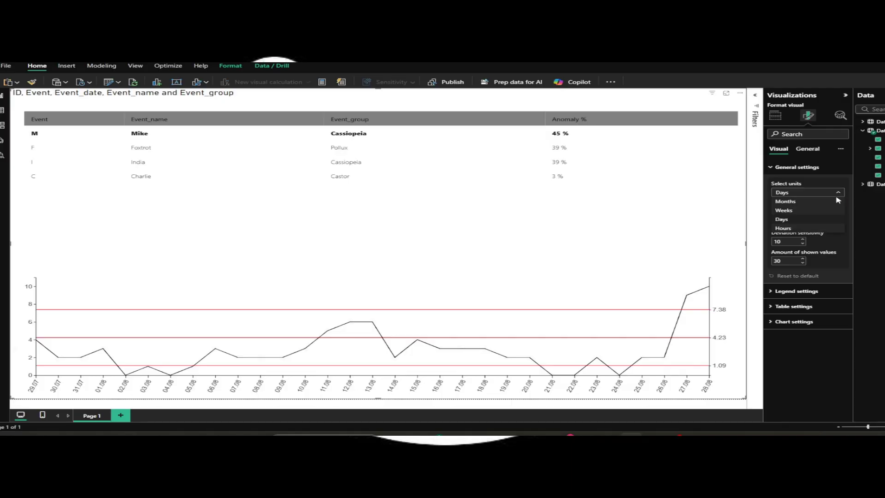
click(807, 221)
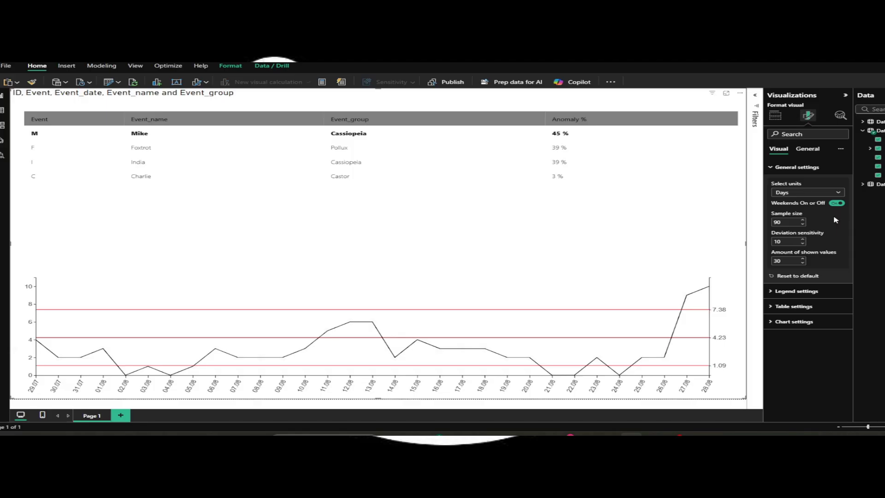
click(771, 168)
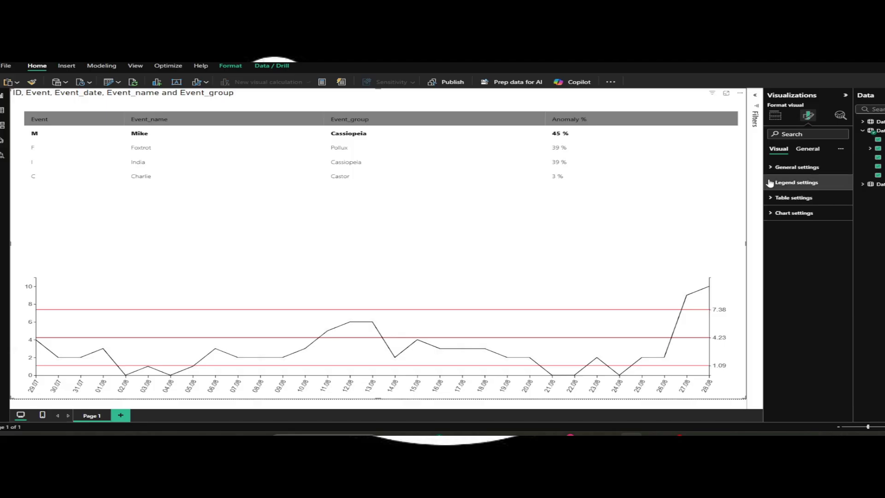
Step: Try the Top placement for the legend and set the legend visibility to Right
click(771, 183)
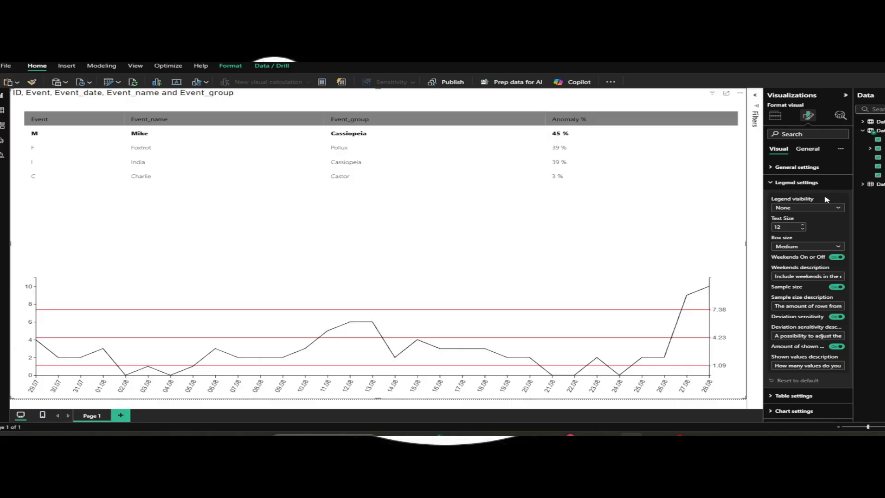
click(839, 208)
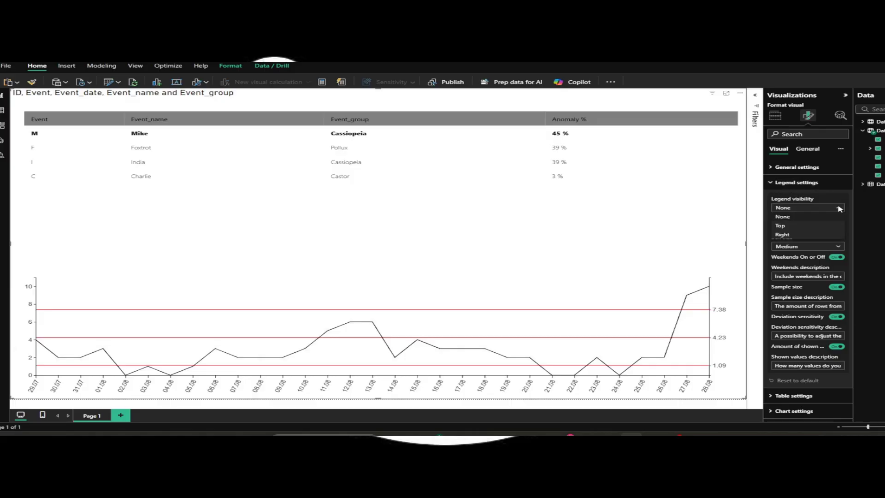
click(825, 227)
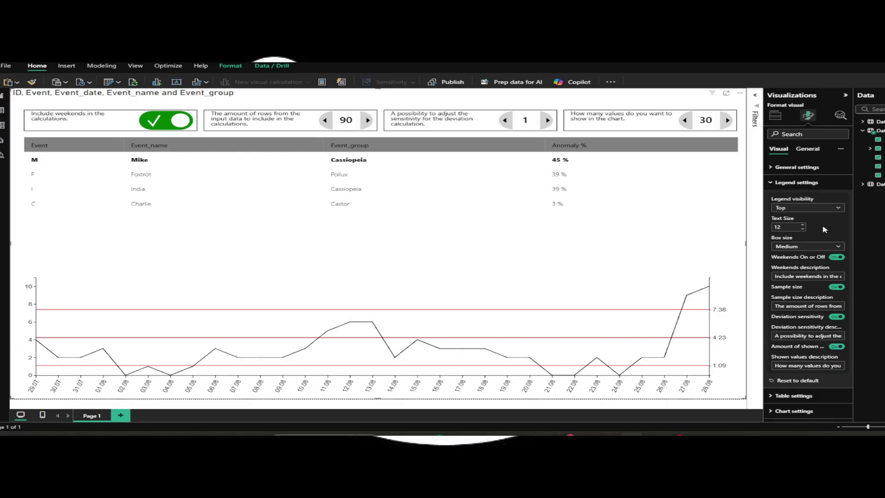
click(839, 209)
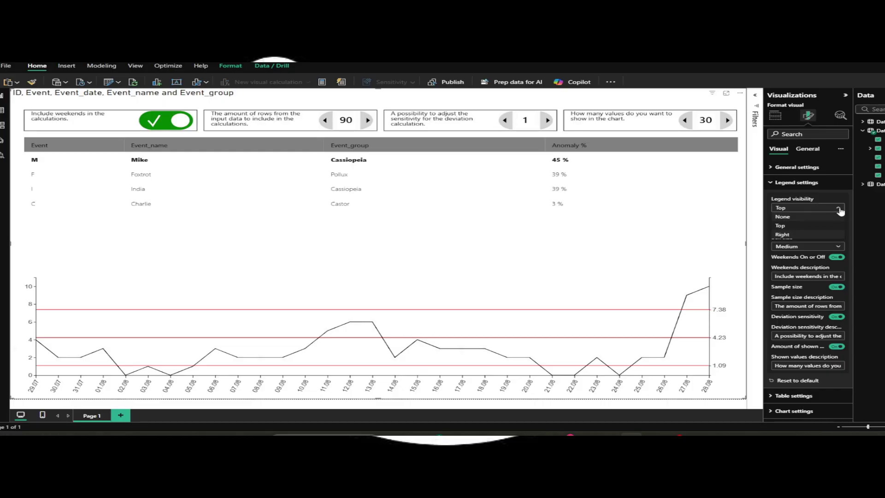
click(817, 234)
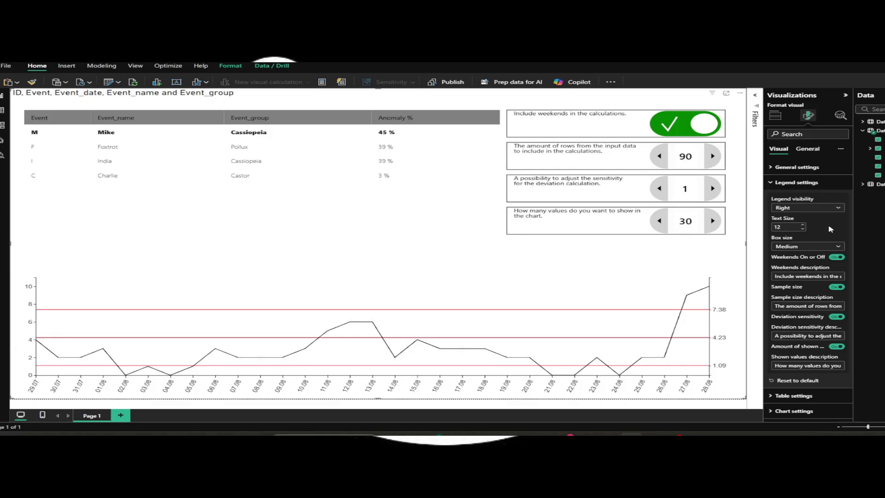
Step: Set the legend text size to 10 and keep the box size at Medium
click(803, 229)
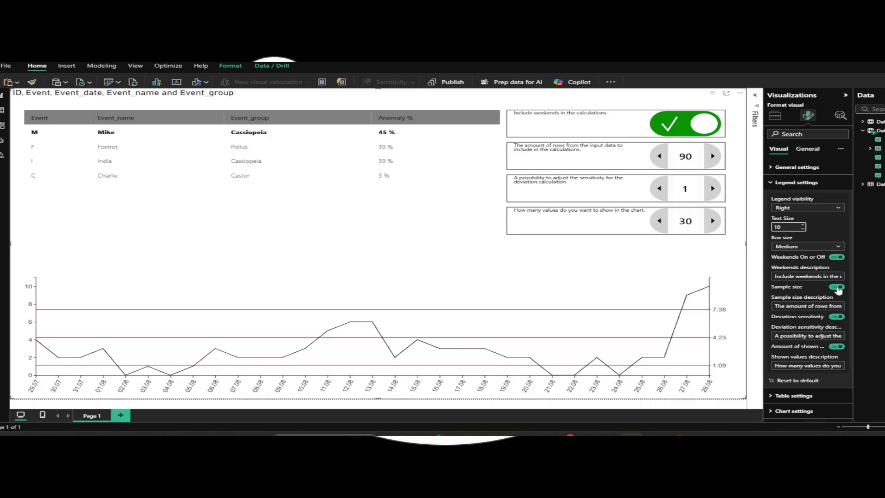
click(840, 246)
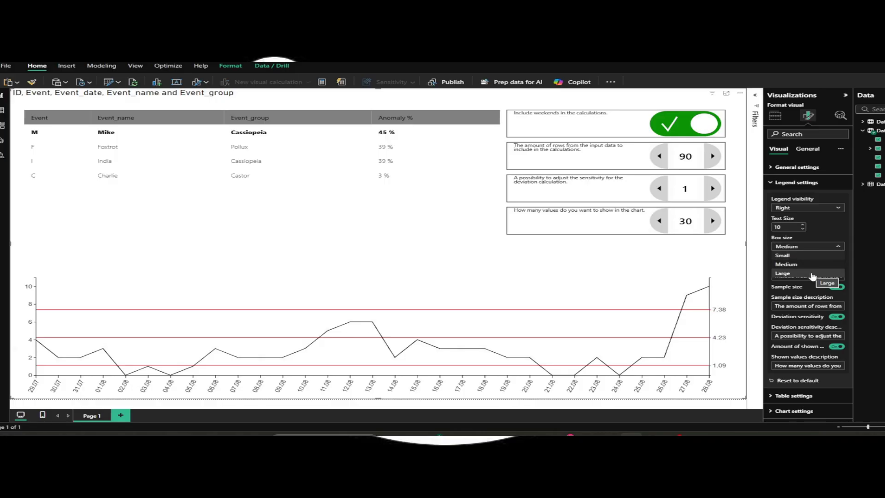
click(814, 264)
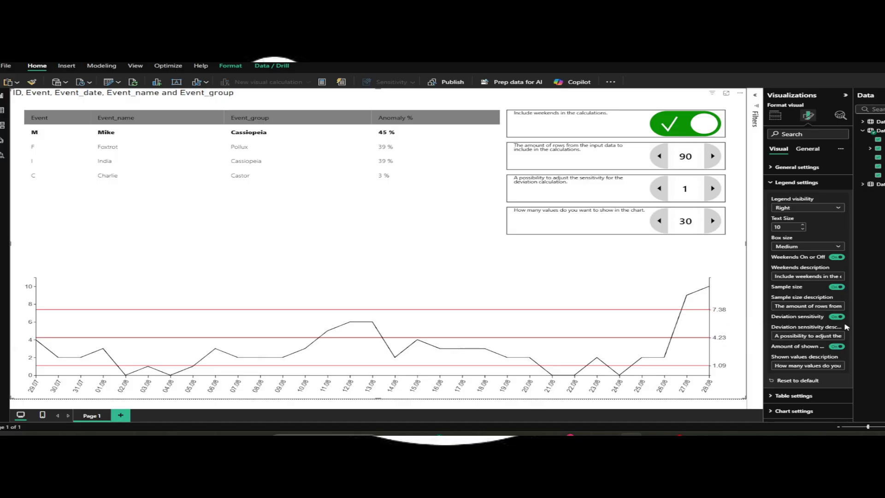
Step: Leave only the weekends control in the legend, try excluding weekends from the calculations, and include them again
click(837, 346)
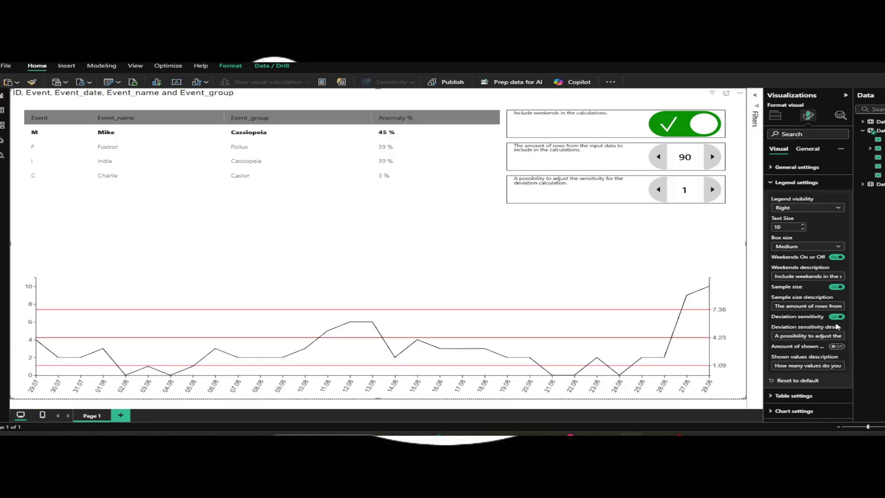
click(836, 316)
click(836, 288)
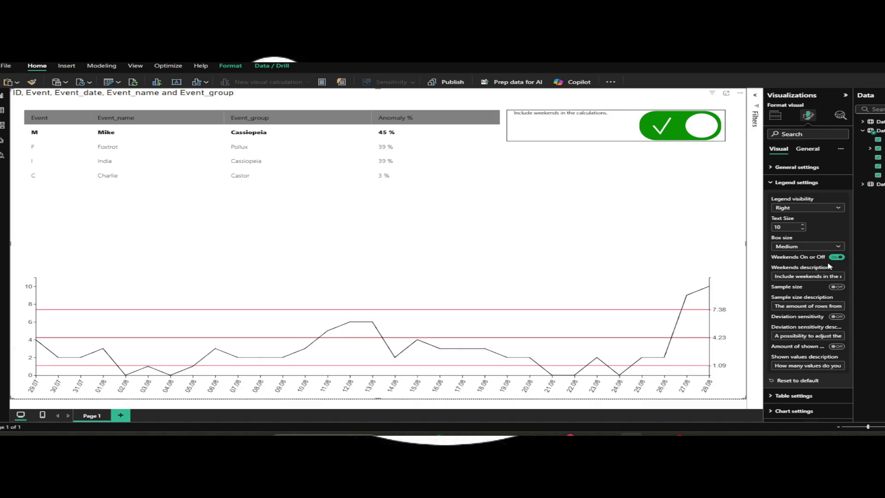
click(676, 125)
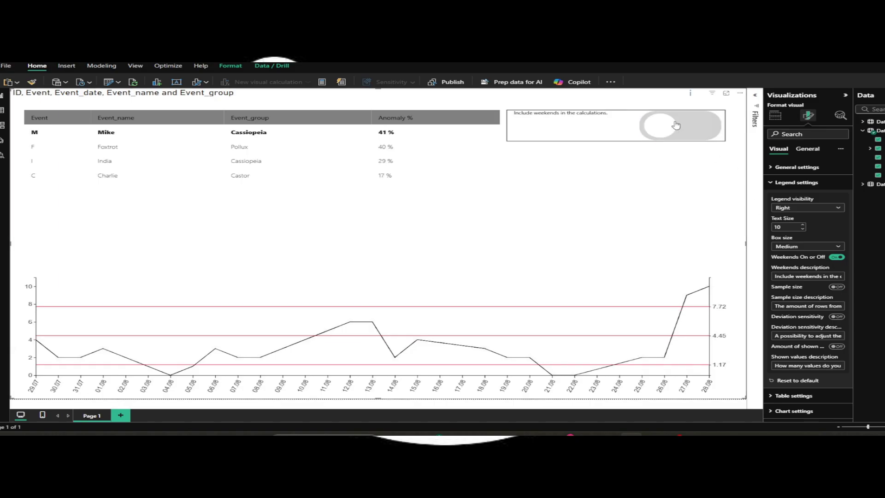
click(676, 125)
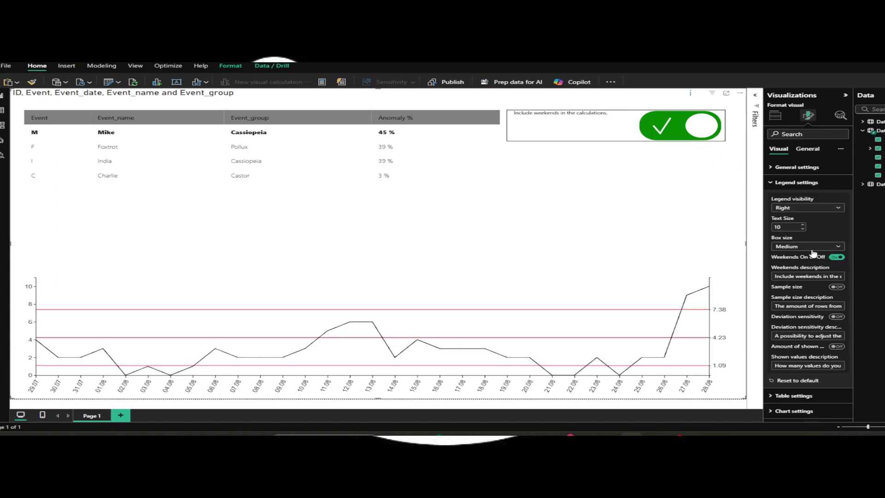
Step: Show the sample size control in the legend, try 89 rows, and set it back to 90
click(837, 287)
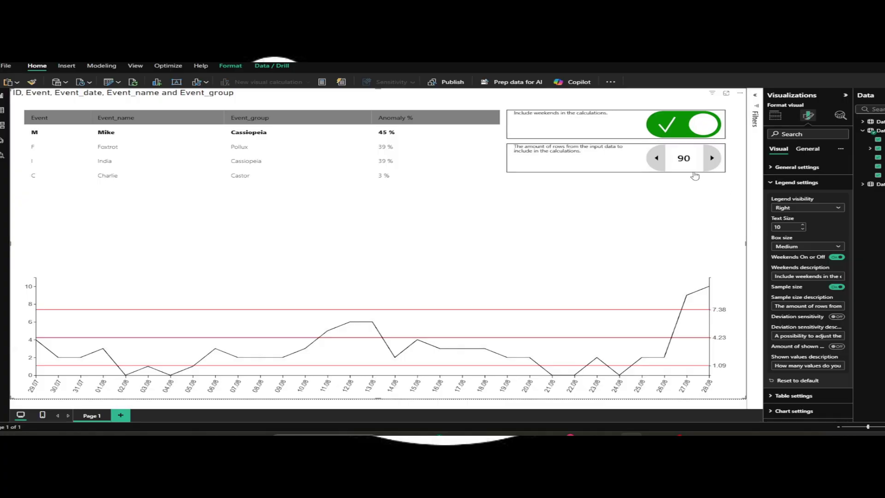
click(657, 159)
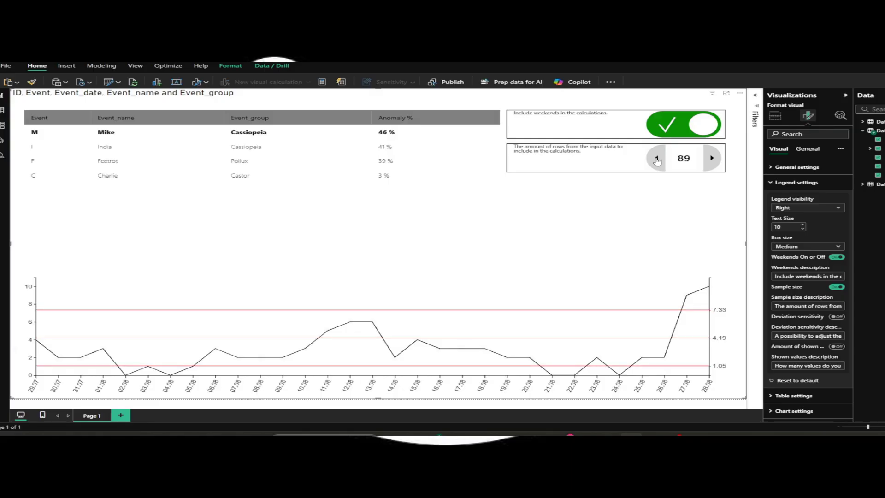
click(712, 159)
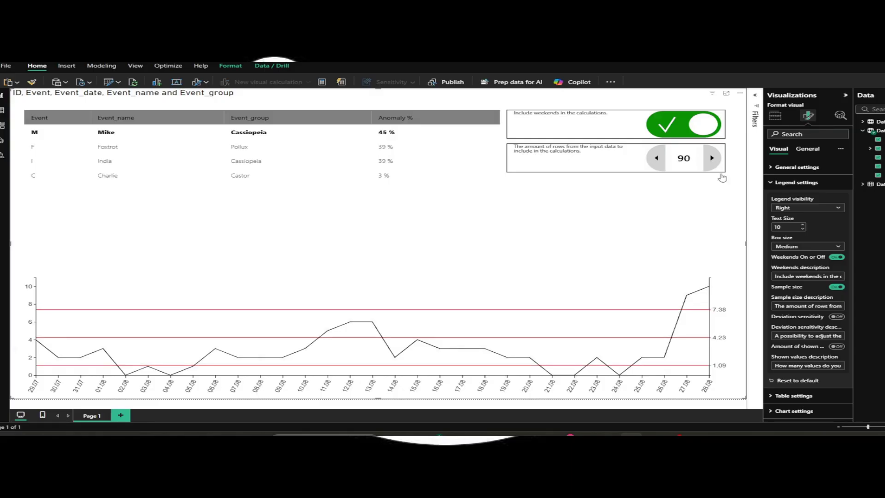
Step: Show the deviation sensitivity control in the legend, try a sensitivity of 1.1, and set it back to 1
click(838, 317)
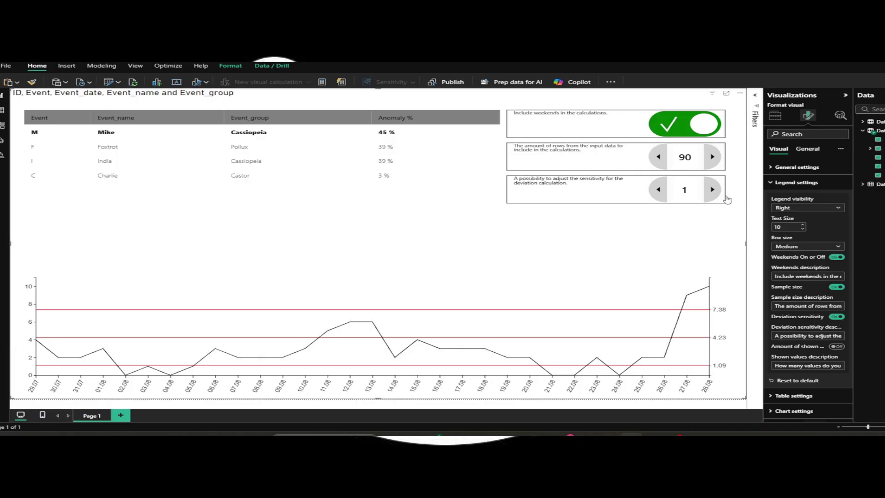
click(712, 190)
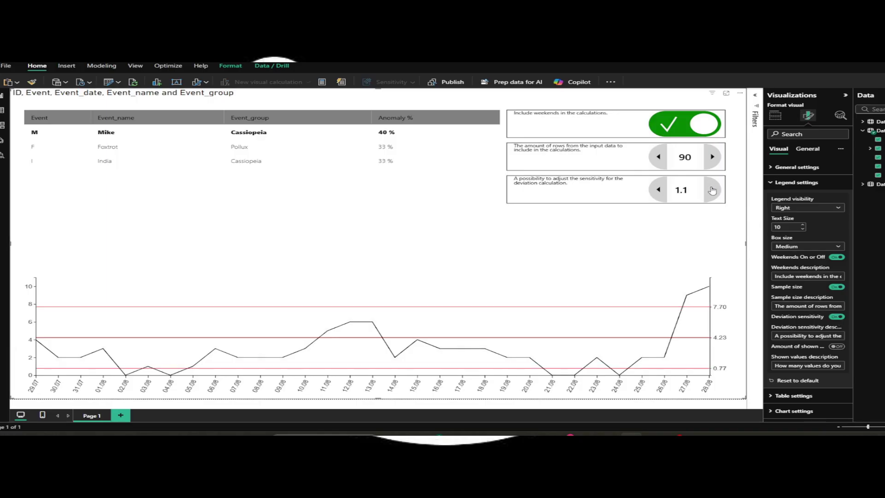
click(658, 190)
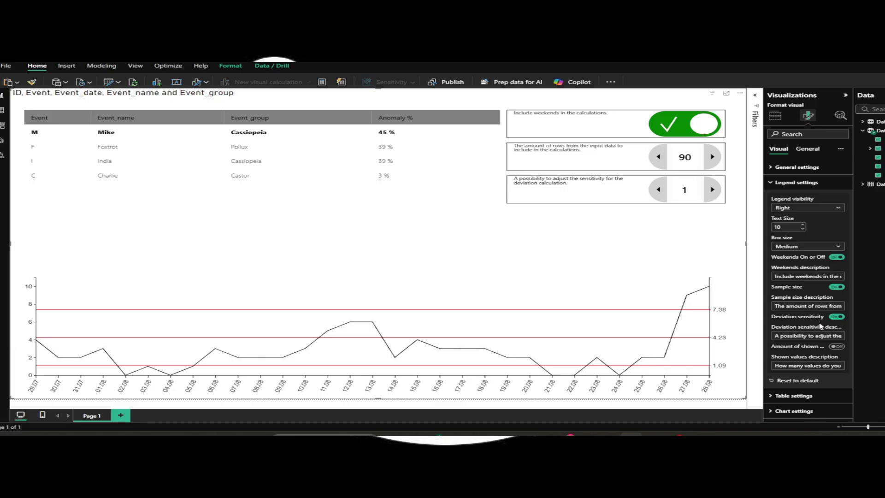
Step: Show the amount of shown values control in the legend and set the chart to show 31 values
click(835, 347)
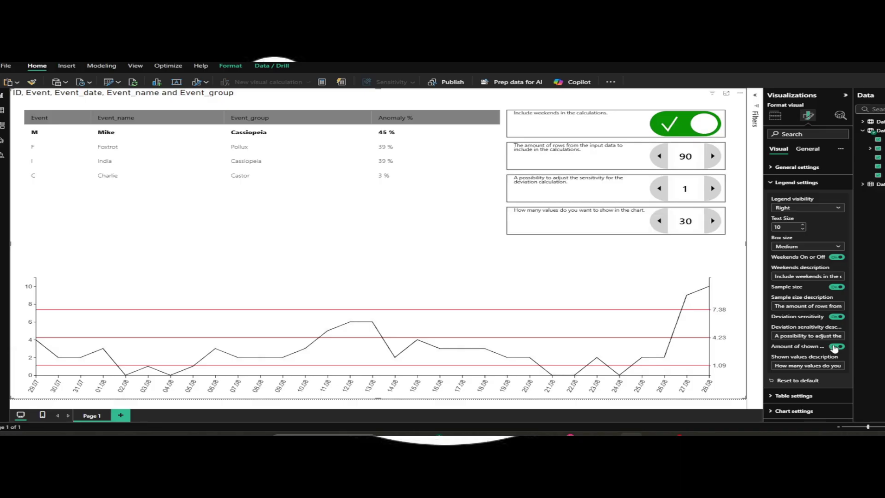
click(661, 221)
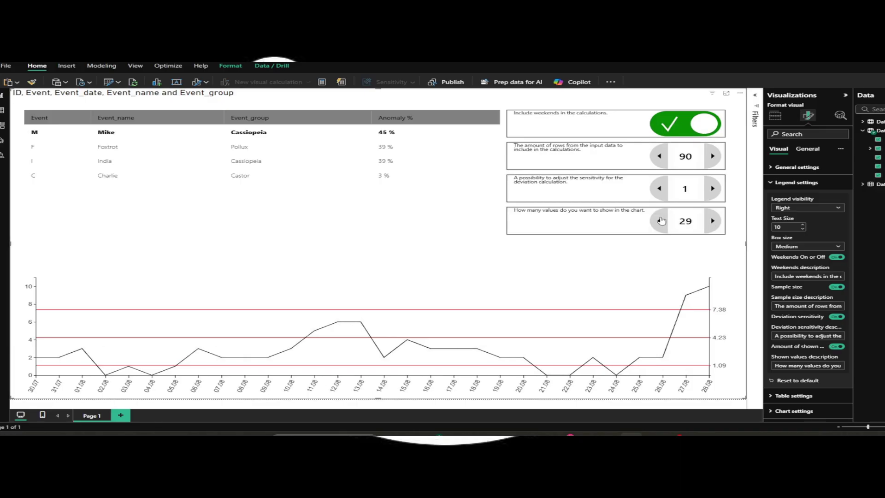
click(711, 221)
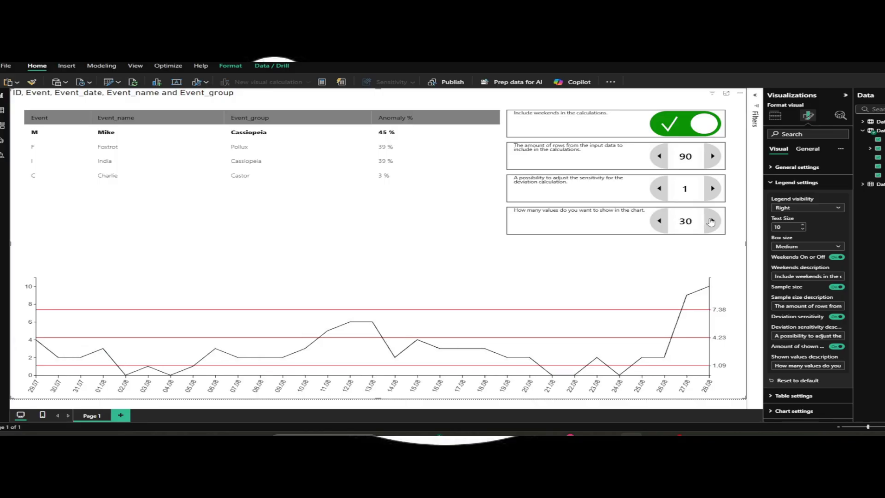
click(711, 221)
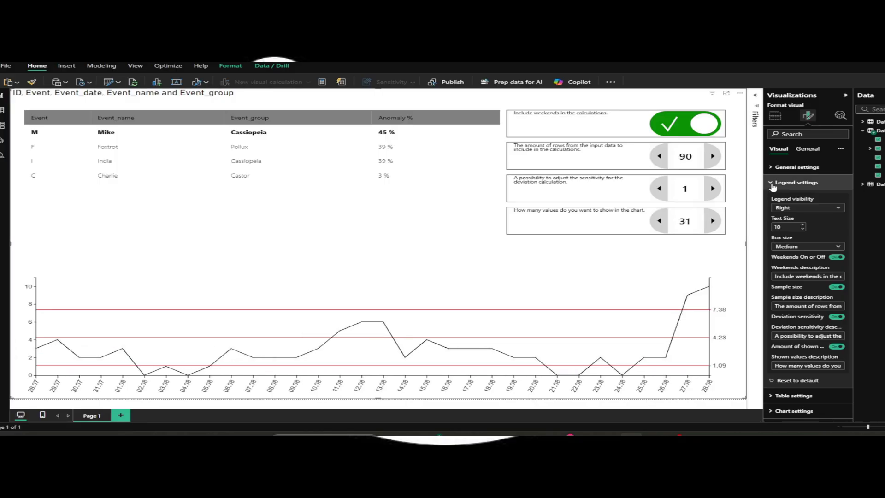
Step: Change the table's header backdrop color to the orange theme color
click(772, 183)
click(772, 197)
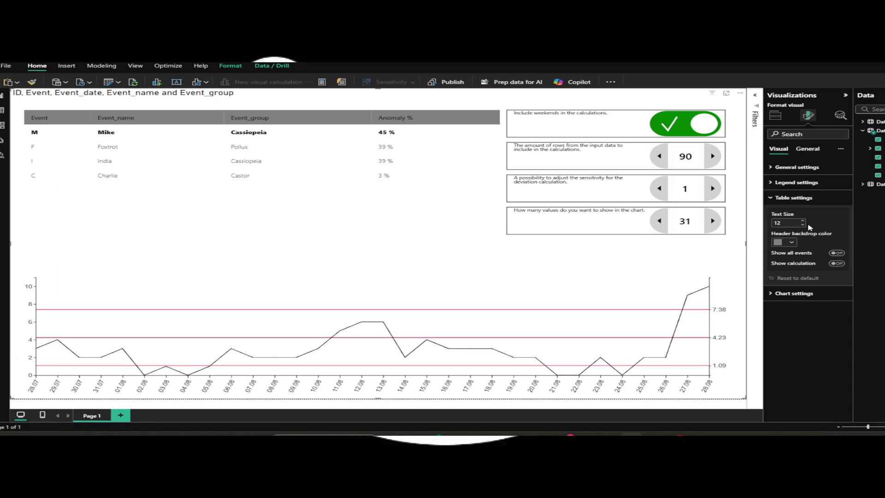
click(793, 242)
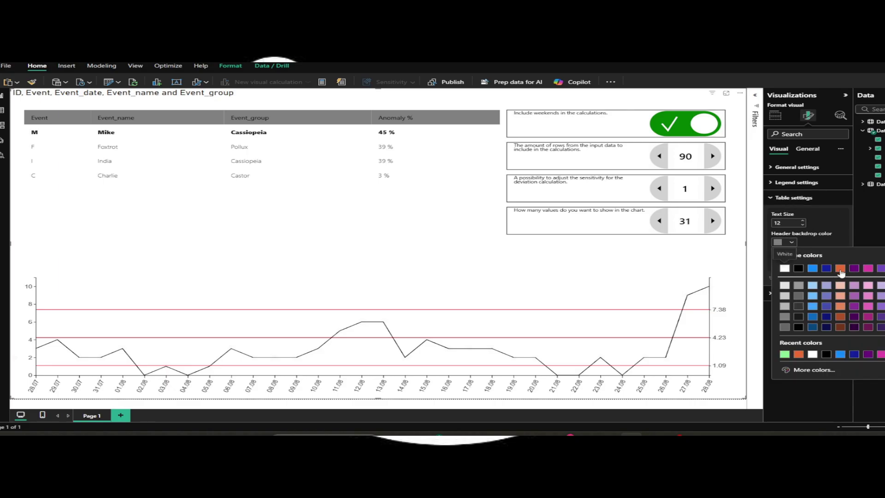
click(840, 270)
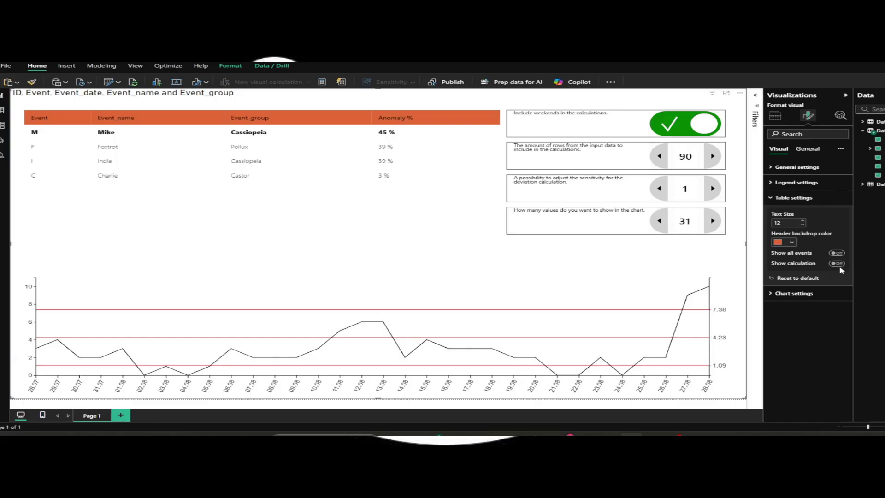
Step: Try showing the anomaly calculation in the table, switch it off again, and list all events in the table
click(838, 264)
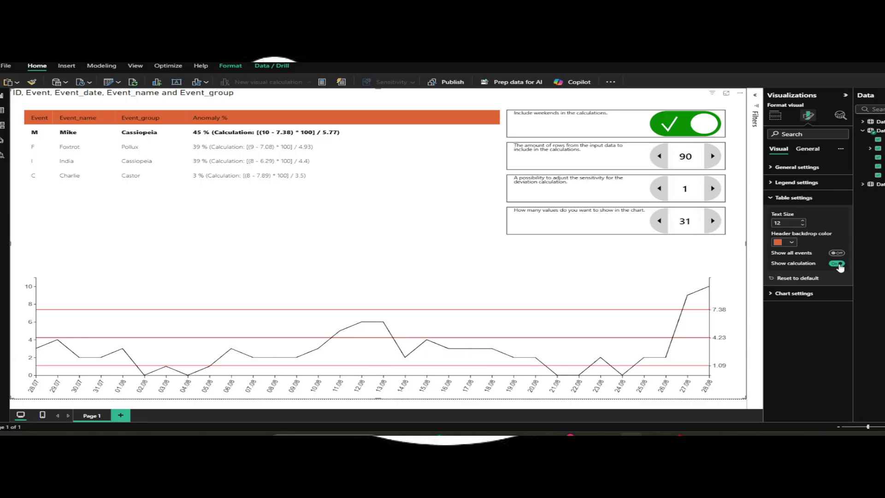
click(837, 264)
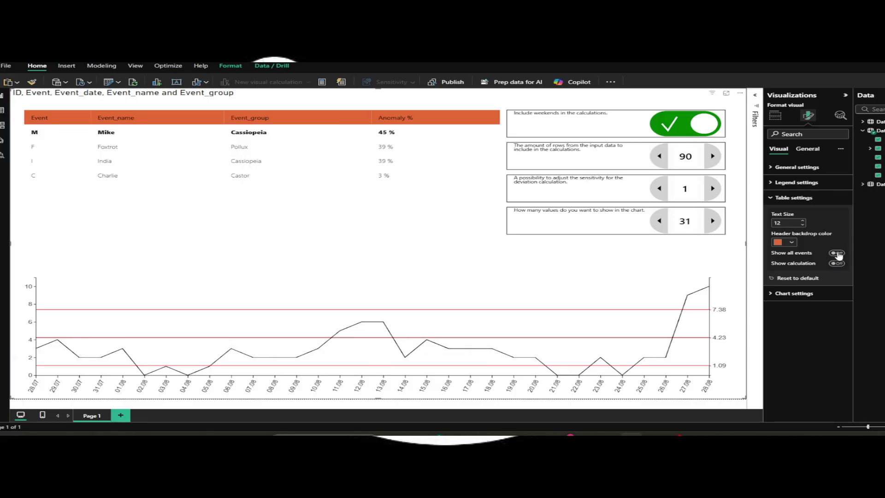
click(838, 254)
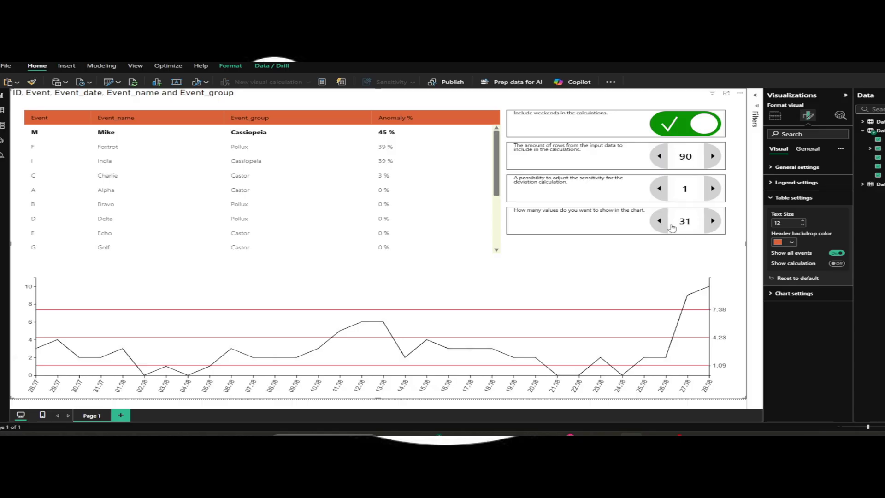
scroll(425, 207, down, 5)
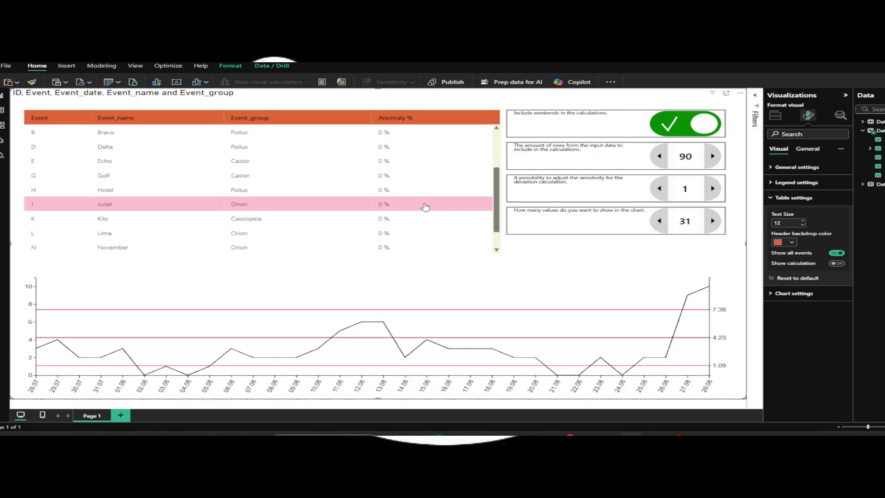
scroll(426, 206, up, 5)
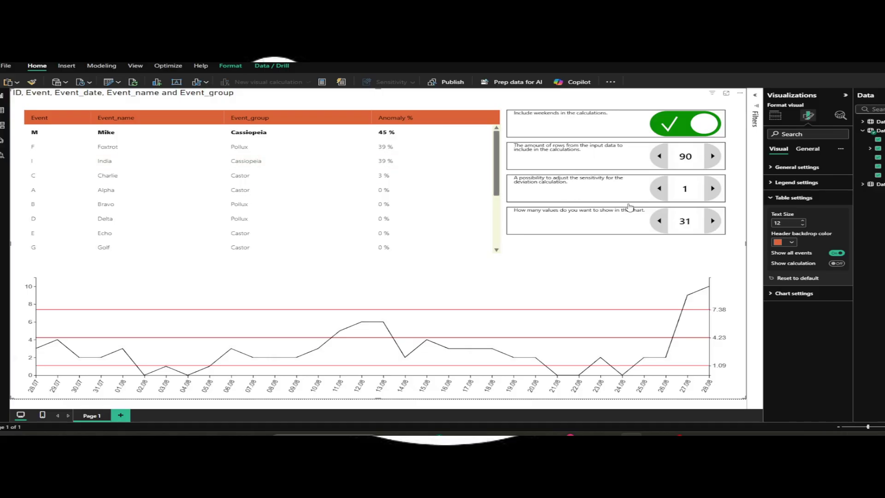
Step: In the chart settings, try the support lines, switch them off again, and hide the average line
click(770, 198)
click(772, 213)
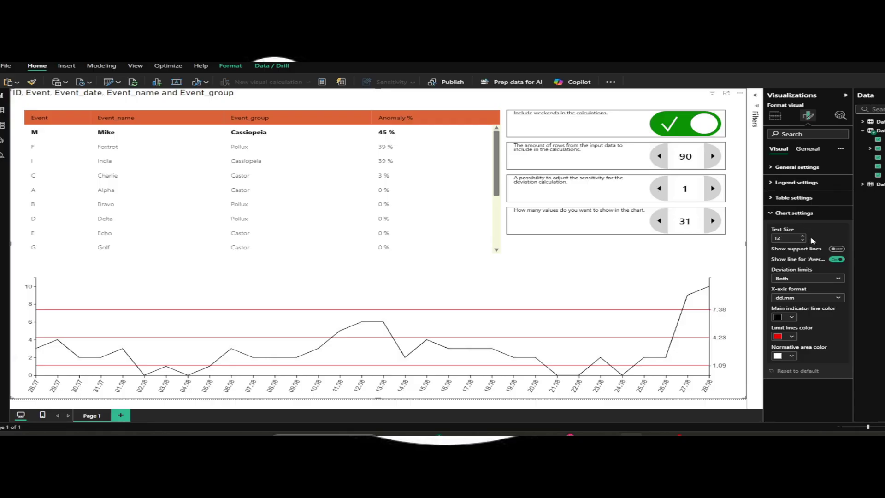
click(837, 249)
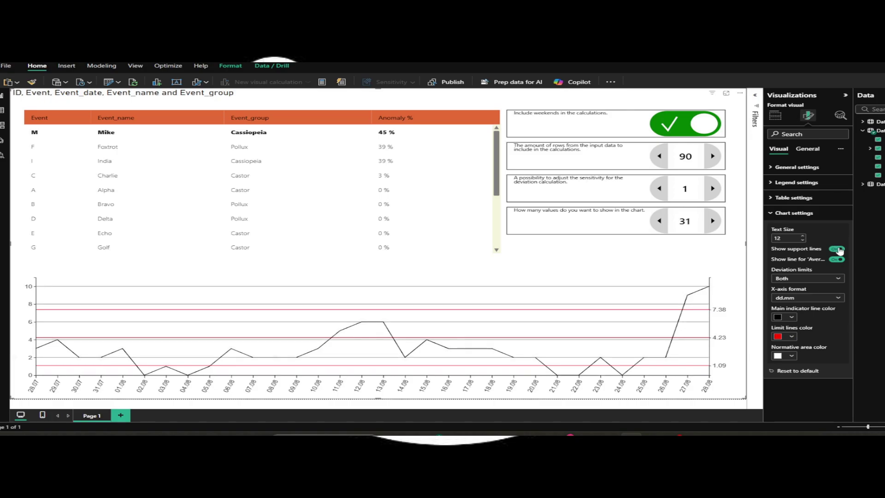
click(838, 249)
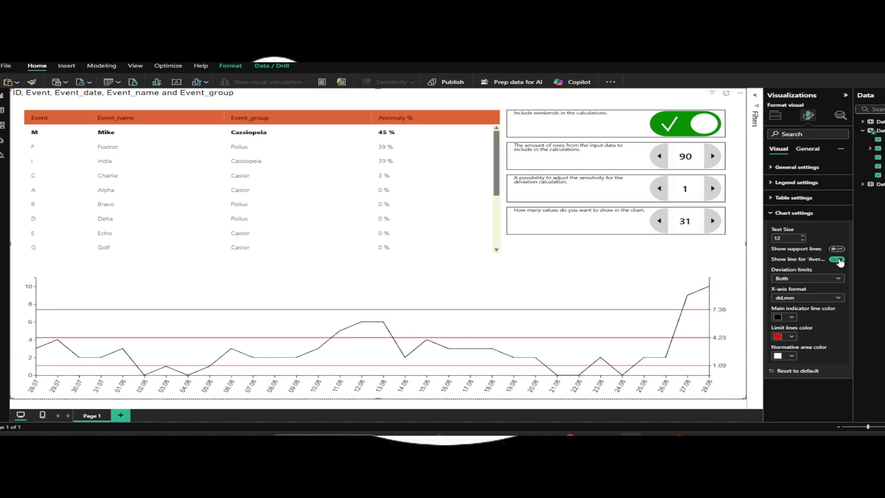
click(838, 260)
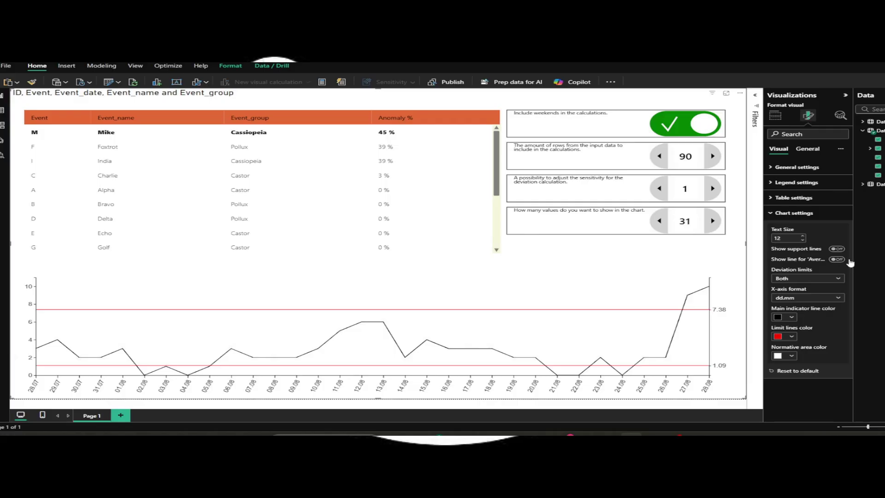
Step: Set the chart's X-axis format to mm/dd/yy and its deviation limits to Upper
click(839, 298)
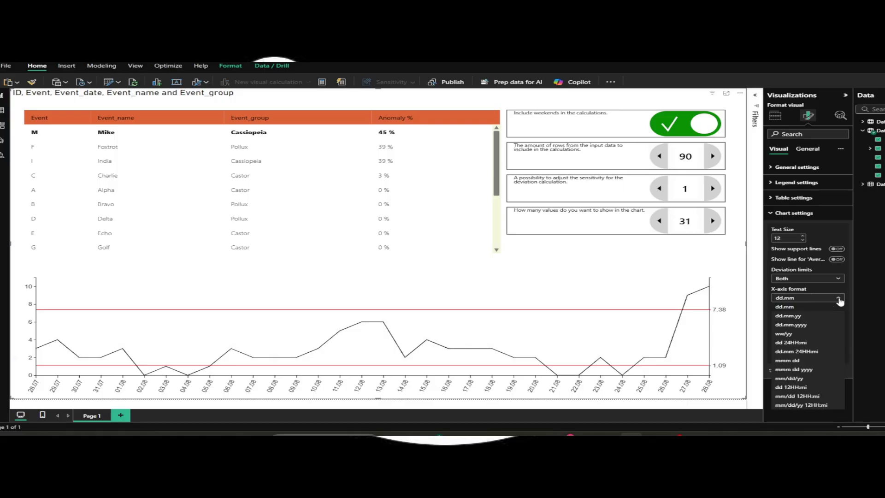
click(802, 382)
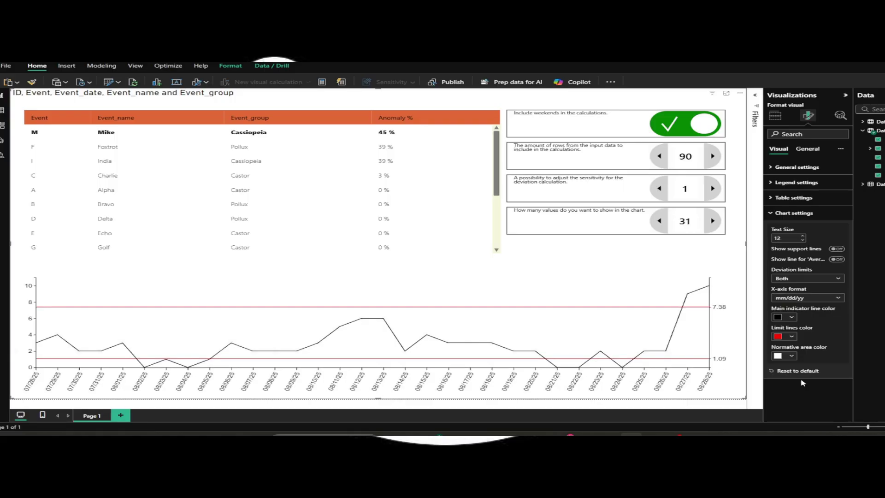
click(838, 280)
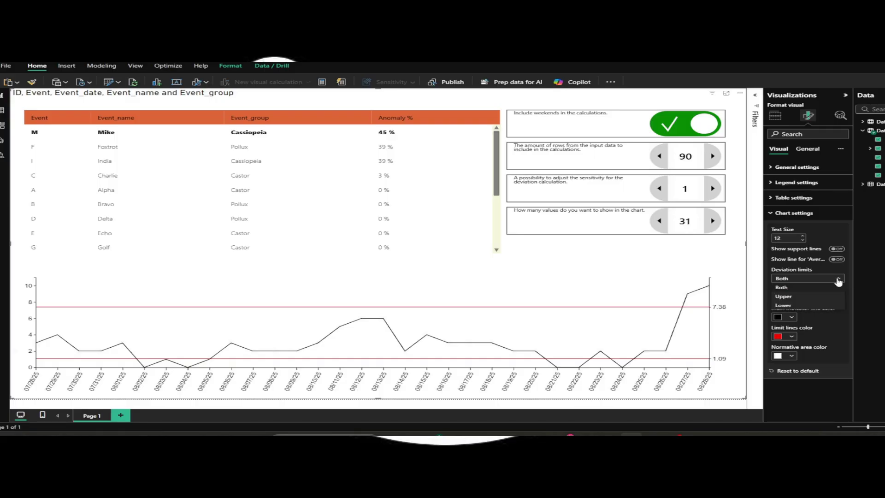
click(810, 297)
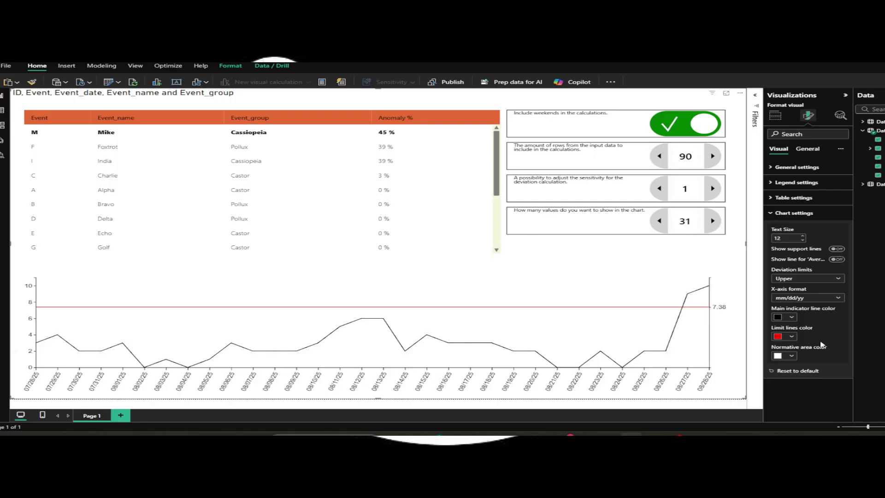
Step: Set the chart's normative area color to the recent light green and inspect the 28 Aug 2025 data point
click(793, 356)
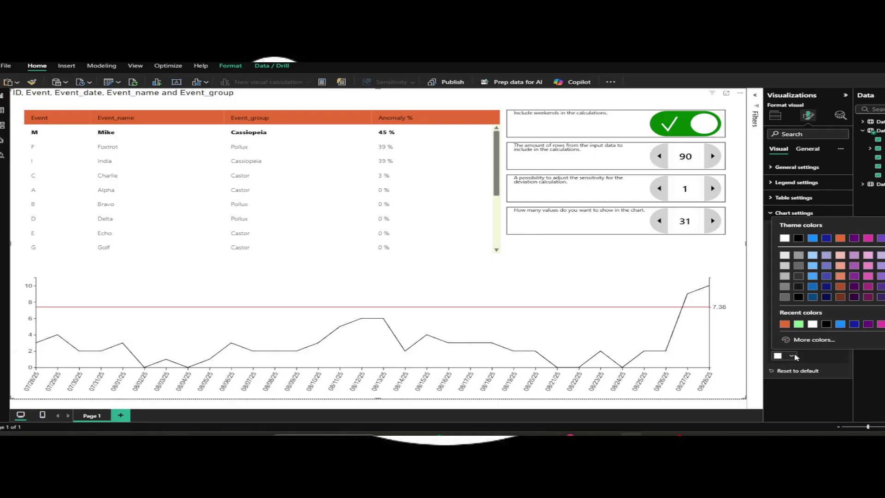
click(799, 325)
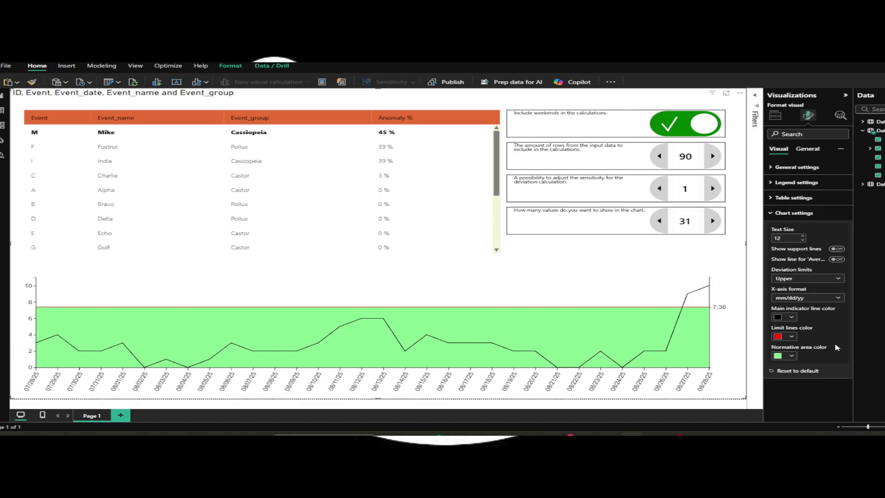
click(770, 213)
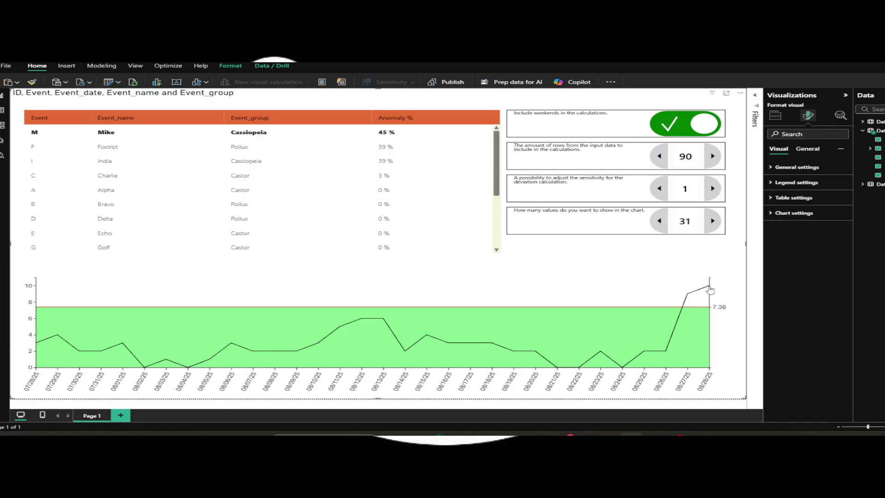
mouse_move(711, 289)
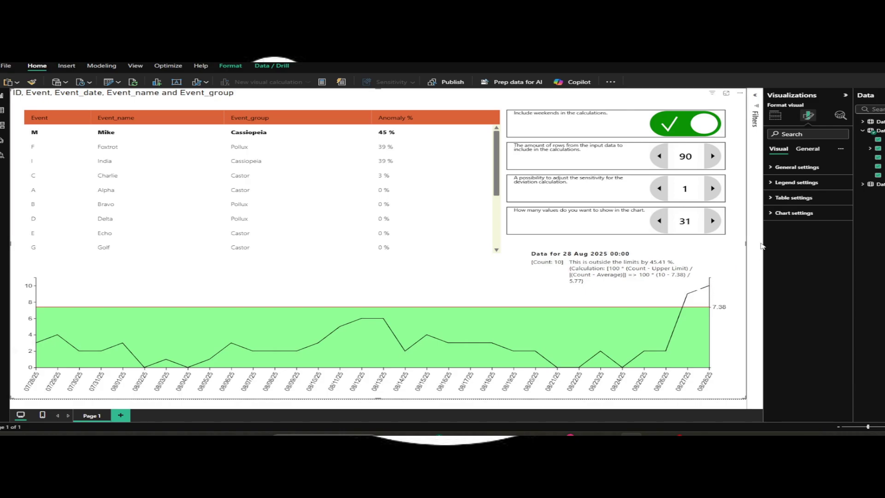
Step: Set the chart's deviation limits to Both and inspect the 4 Aug 2025 data point
click(781, 213)
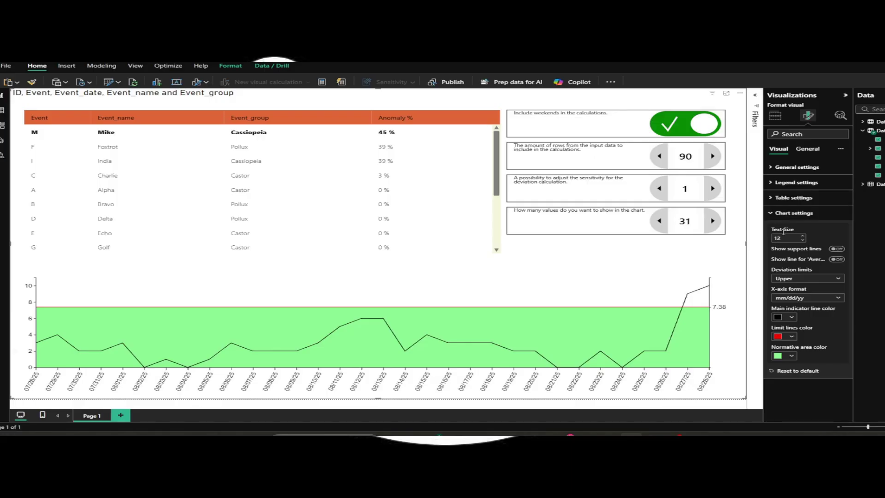
click(838, 279)
click(825, 288)
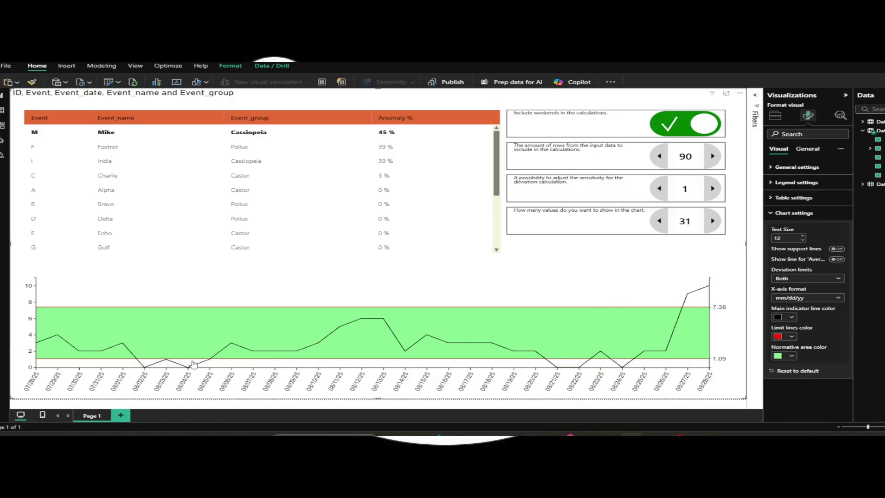
mouse_move(188, 368)
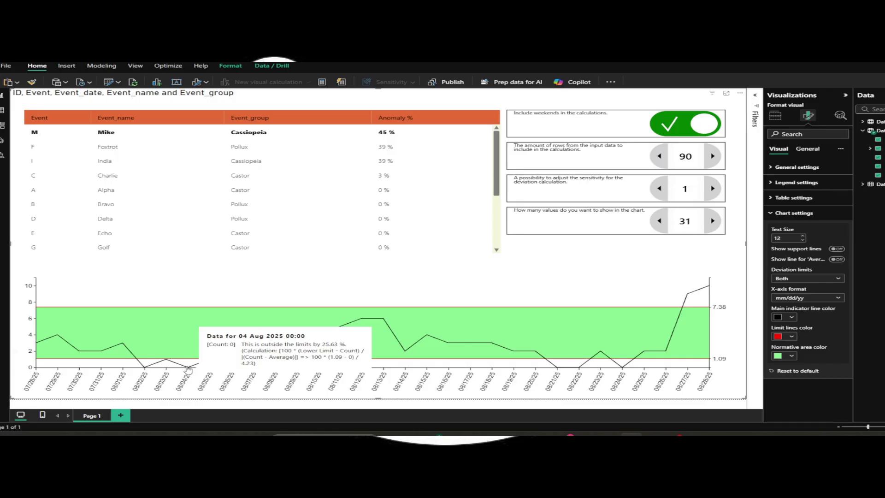
Step: Lower the deviation calculation sensitivity in the legend to 0.7
click(660, 189)
click(659, 189)
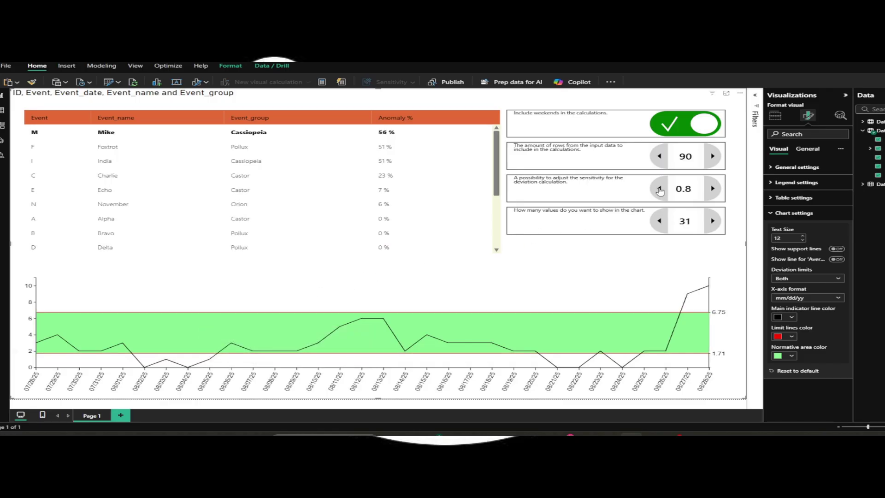
click(660, 189)
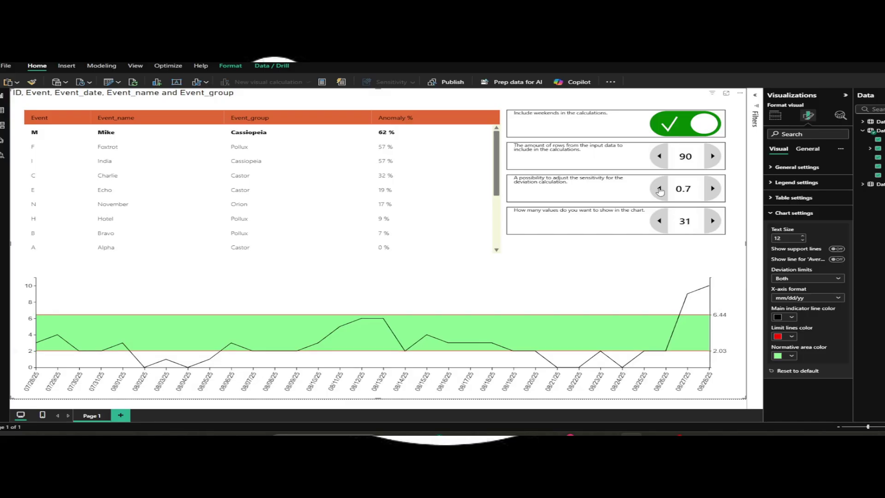